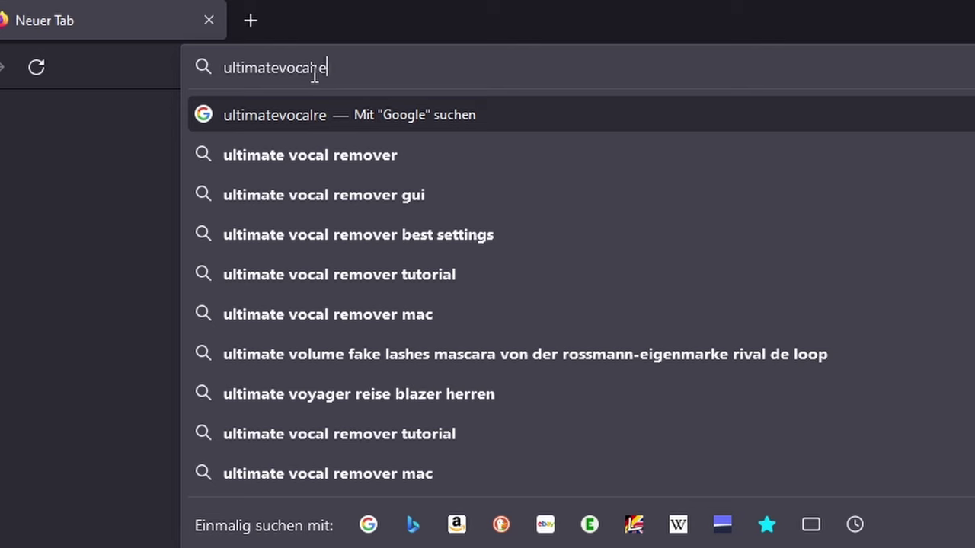
# Go to ultimatevocalremover.com and bring up the Download UVR installation instructions
pyautogui.write('mover.com')
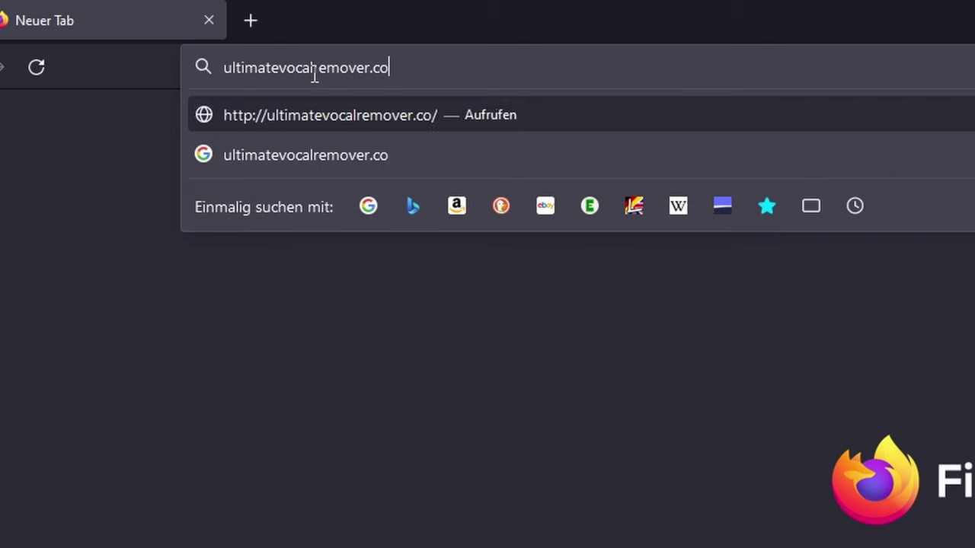
pyautogui.press('Return')
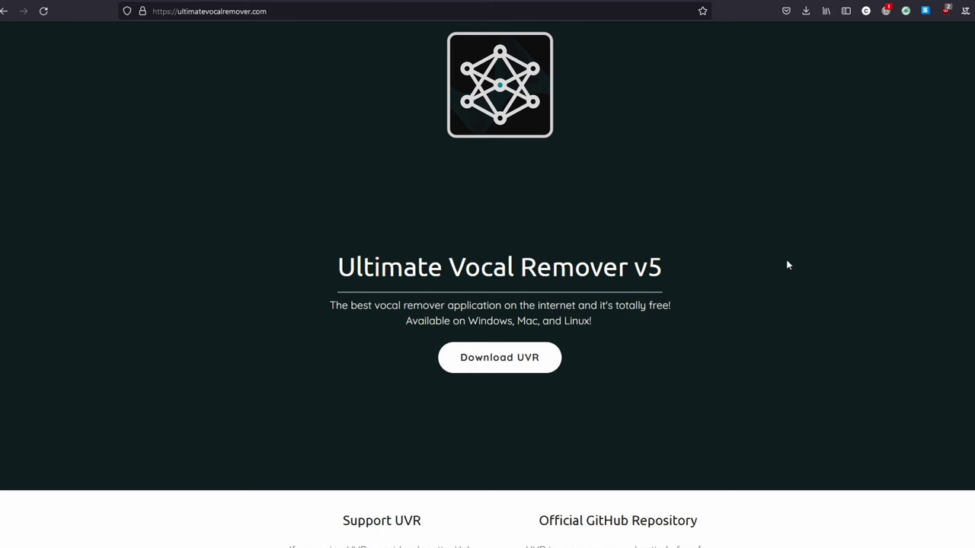
pyautogui.click(504, 374)
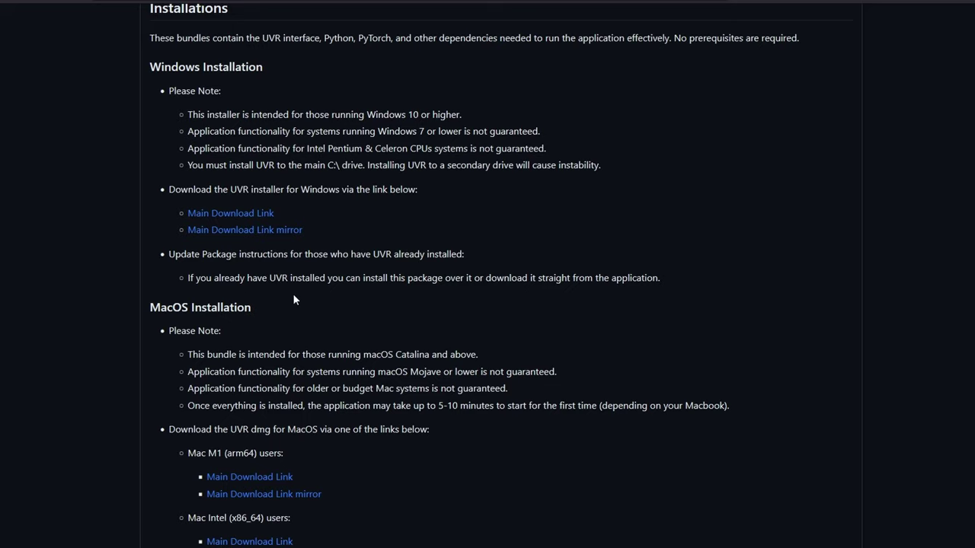
pyautogui.scroll(-1, 457, 185)
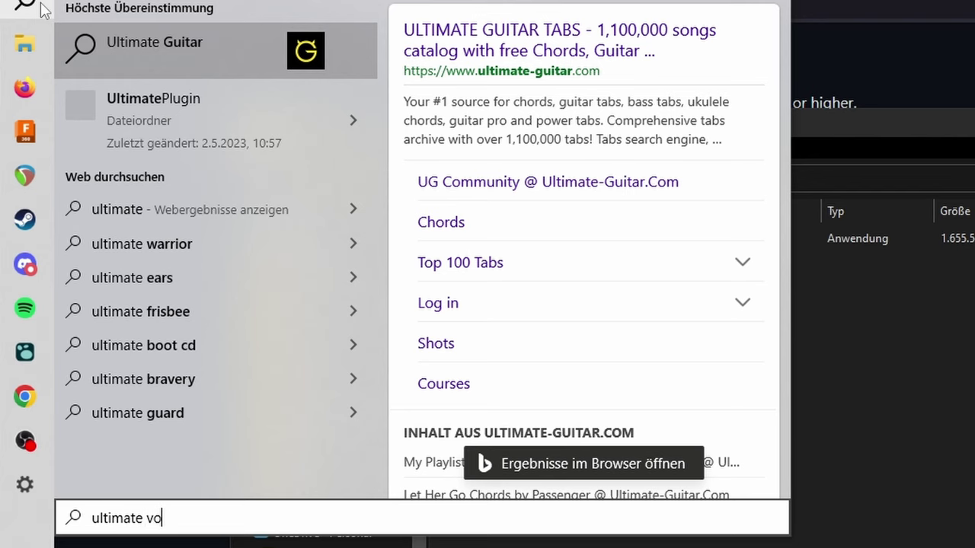
# Search the Windows Start menu for 'ultimate vocal'
pyautogui.write('cal')
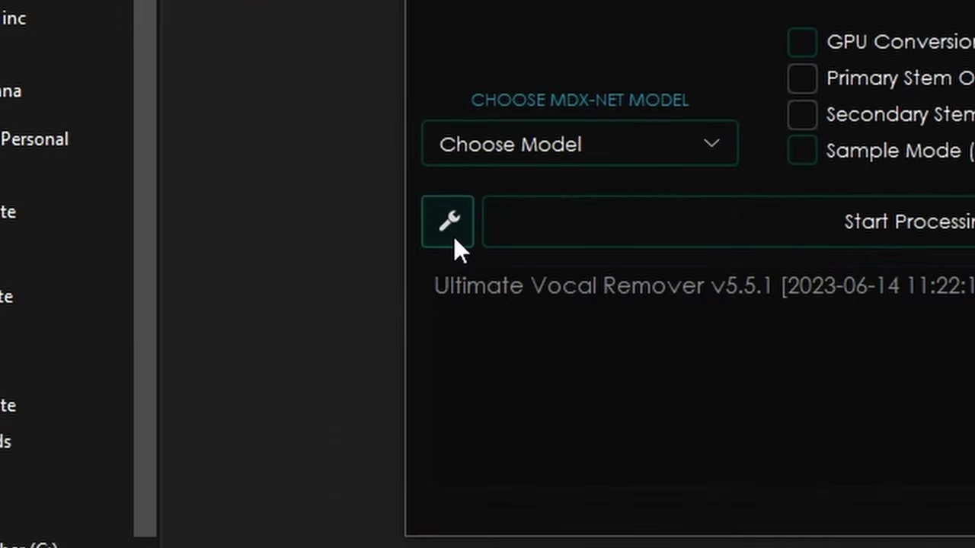
# Download the Demucs v4: htdemucs_ft model from the Settings Download Center
pyautogui.click(281, 374)
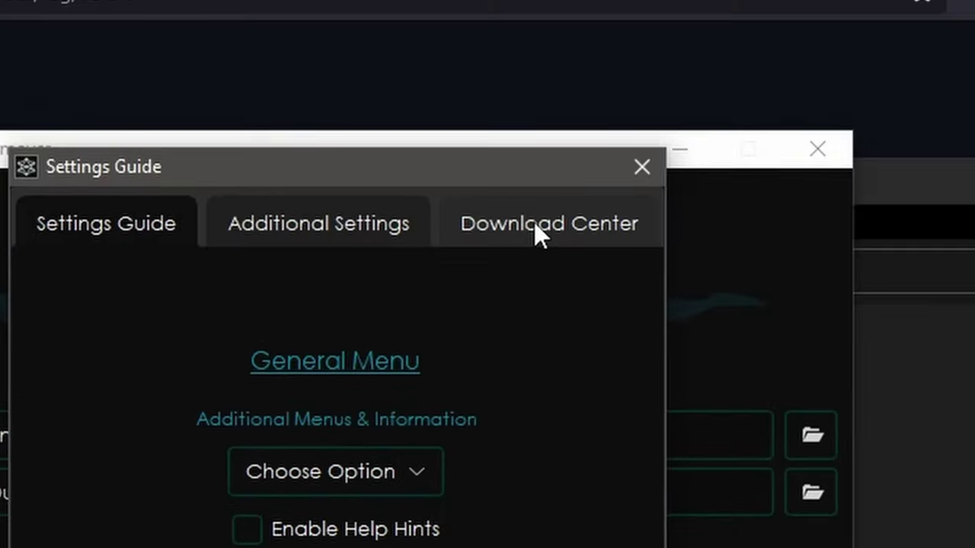
pyautogui.click(534, 225)
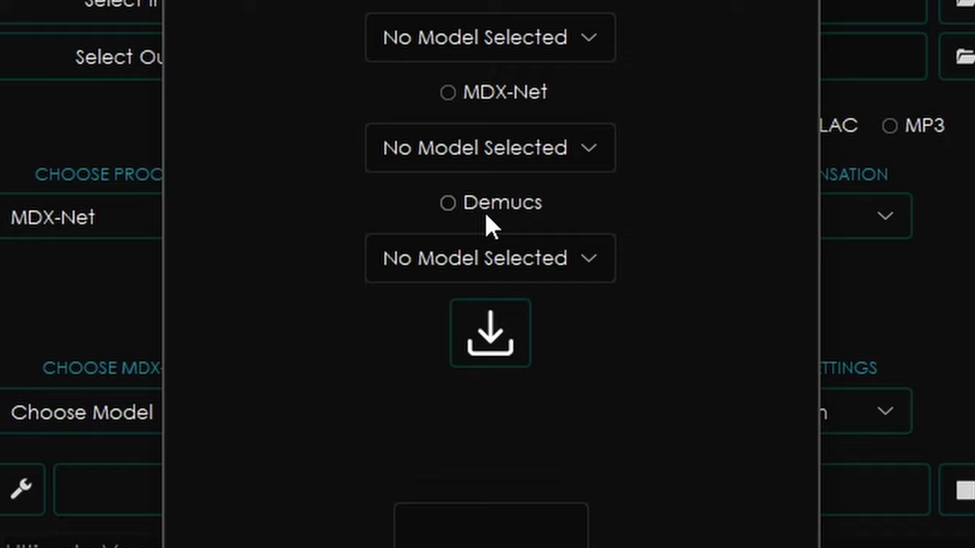
pyautogui.click(485, 212)
pyautogui.click(502, 262)
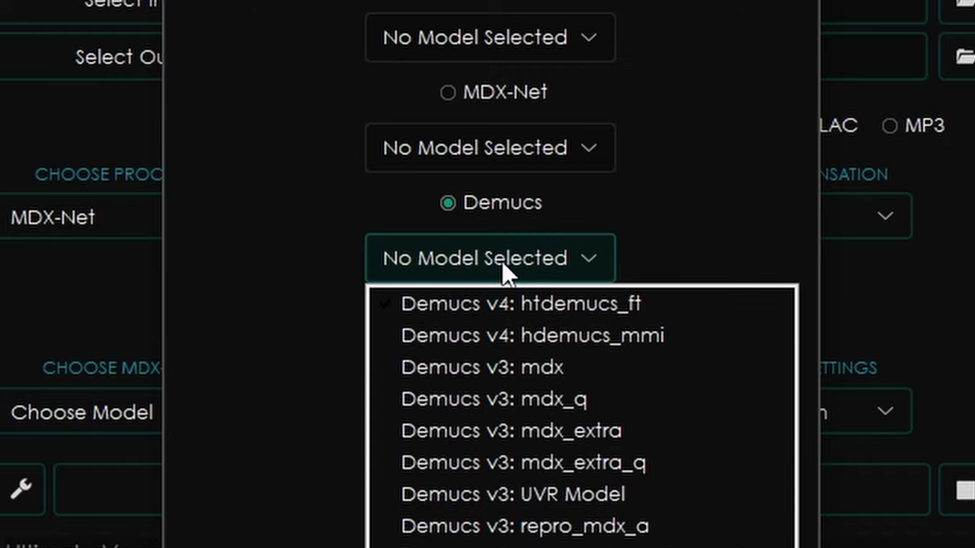
pyautogui.click(565, 307)
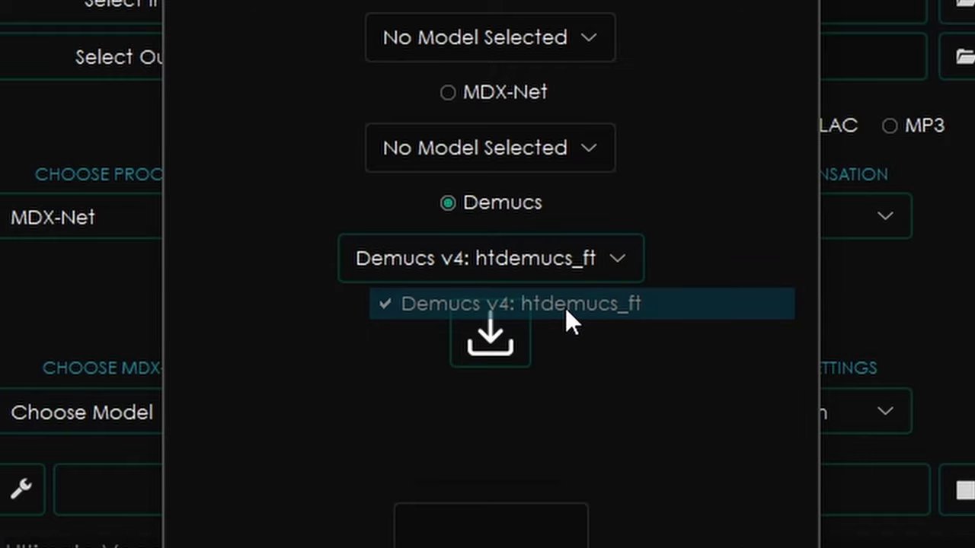
pyautogui.click(495, 354)
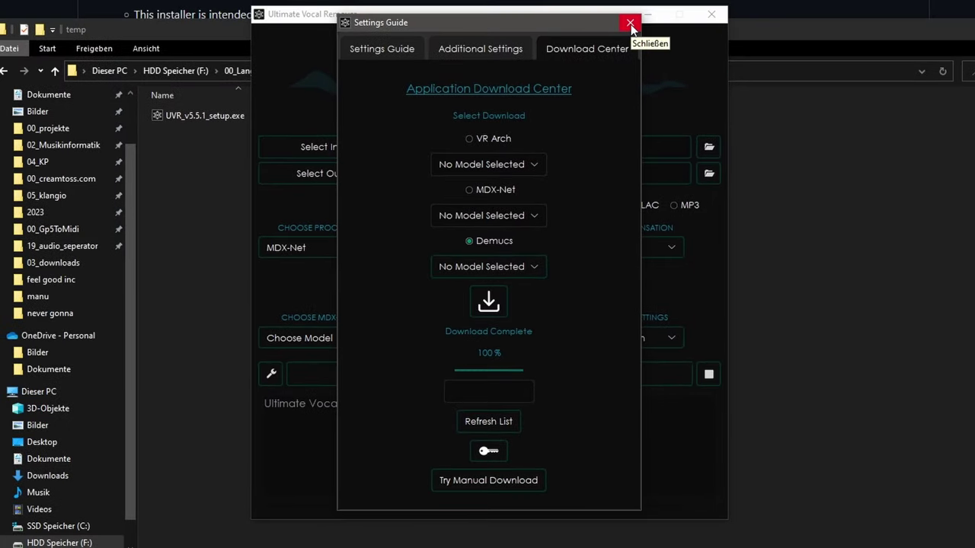
# Set the process method to Demucs with the v4 | htdemucs_6s six-stem model
pyautogui.click(630, 23)
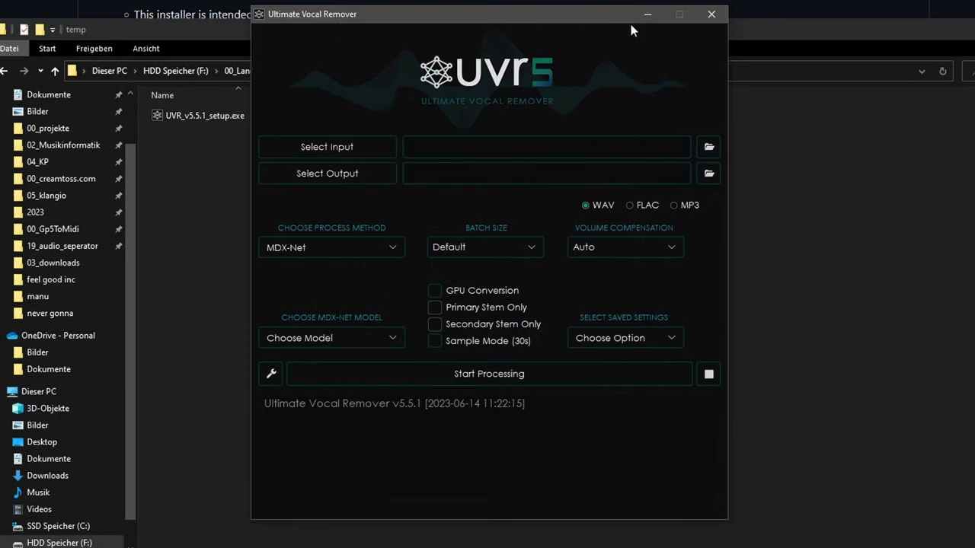
pyautogui.click(358, 245)
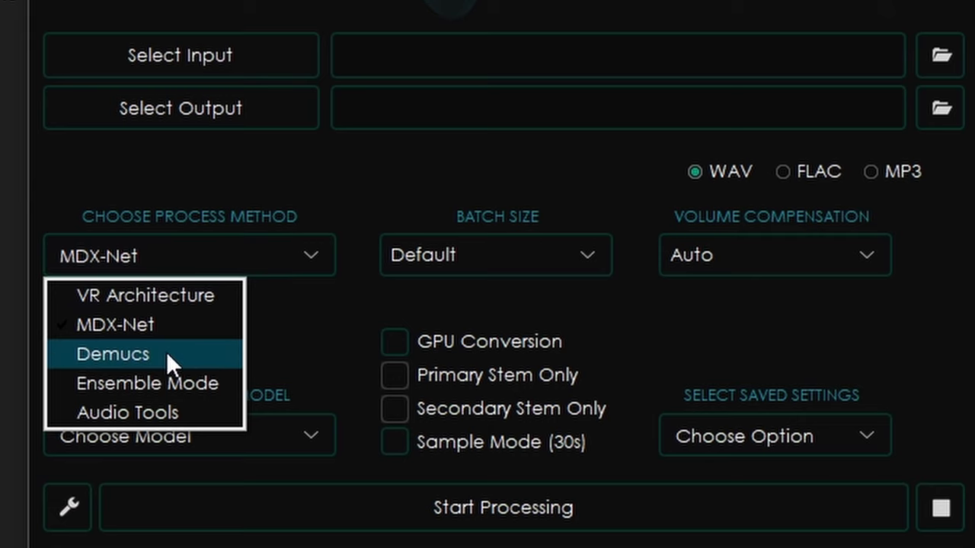
pyautogui.click(168, 357)
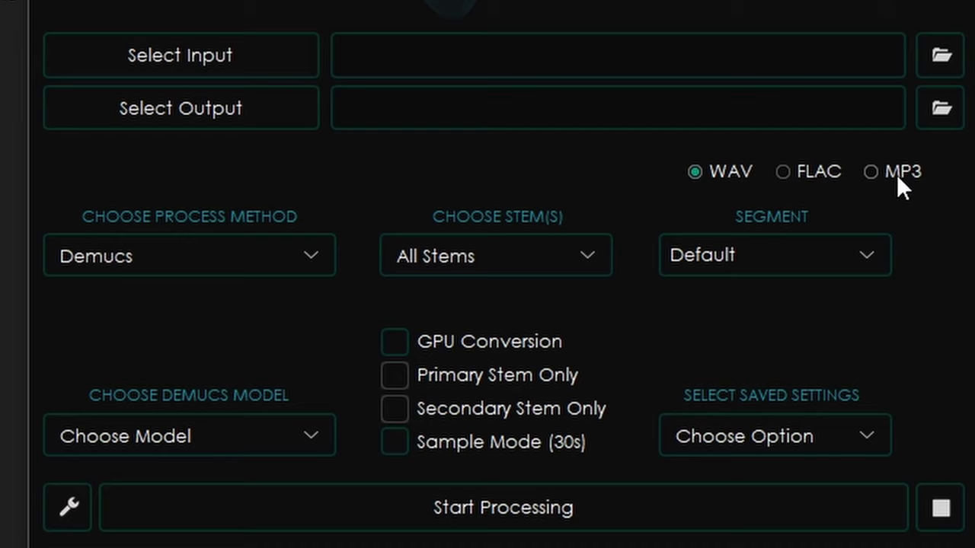
pyautogui.click(240, 440)
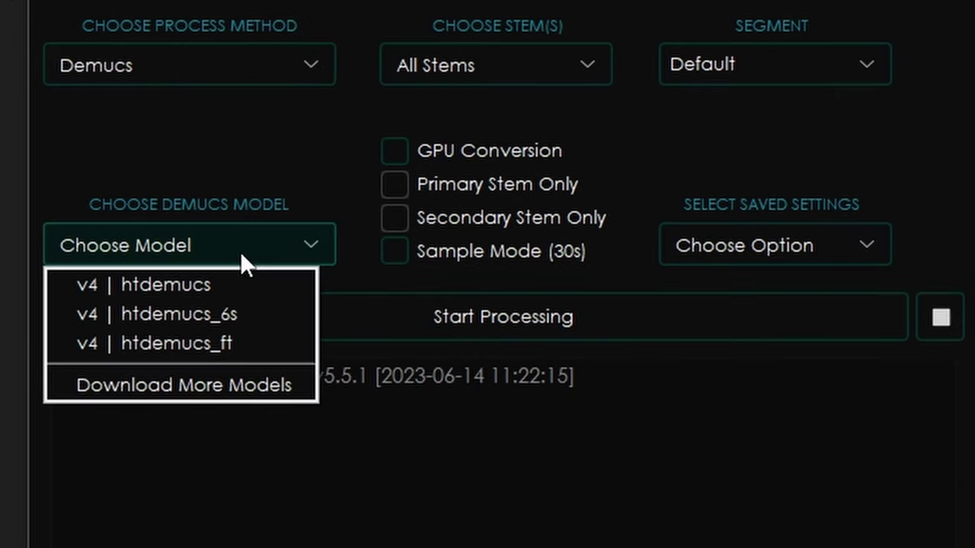
pyautogui.click(208, 320)
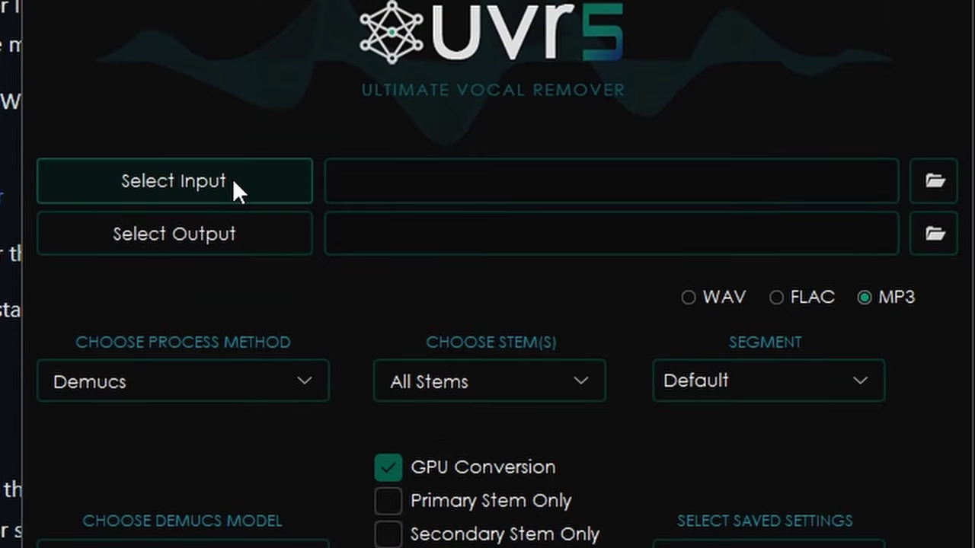
pyautogui.click(233, 187)
# Load Peaches - Jack Black.mp3, choose an output folder, and run the separation into six stems
pyautogui.click(382, 156)
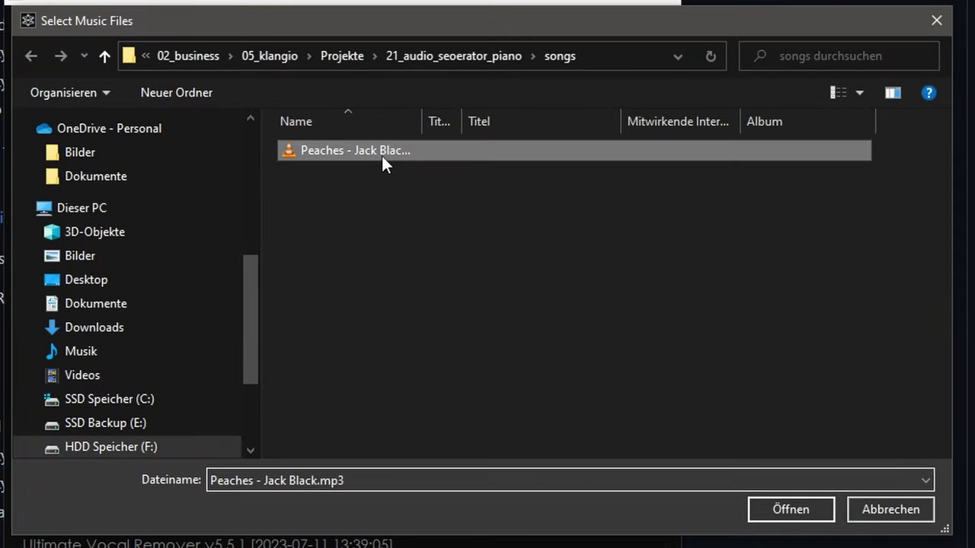
pyautogui.click(791, 512)
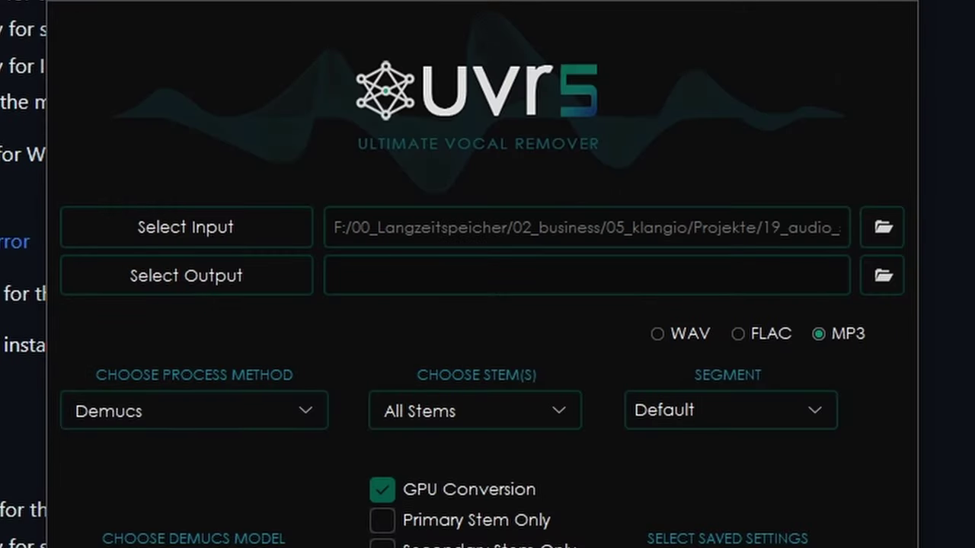
pyautogui.click(245, 277)
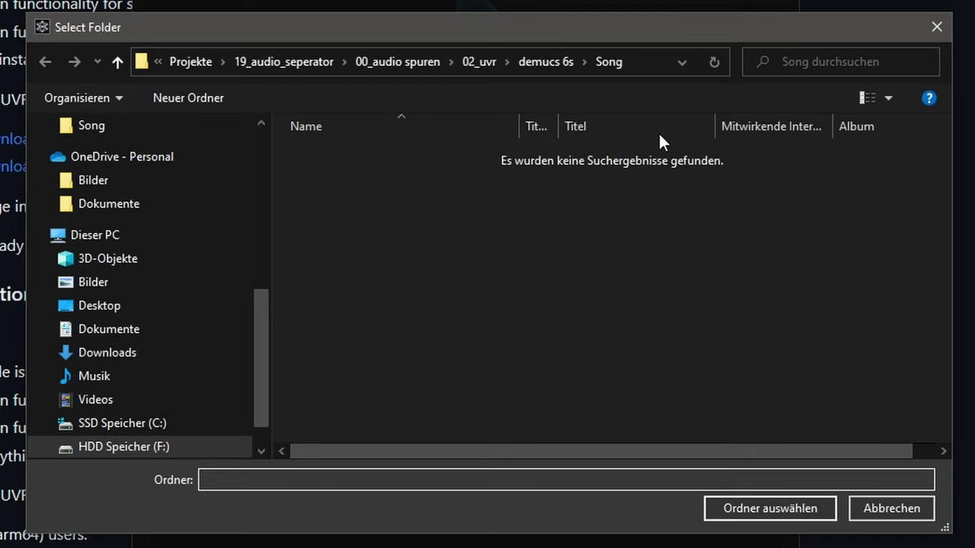
pyautogui.click(775, 520)
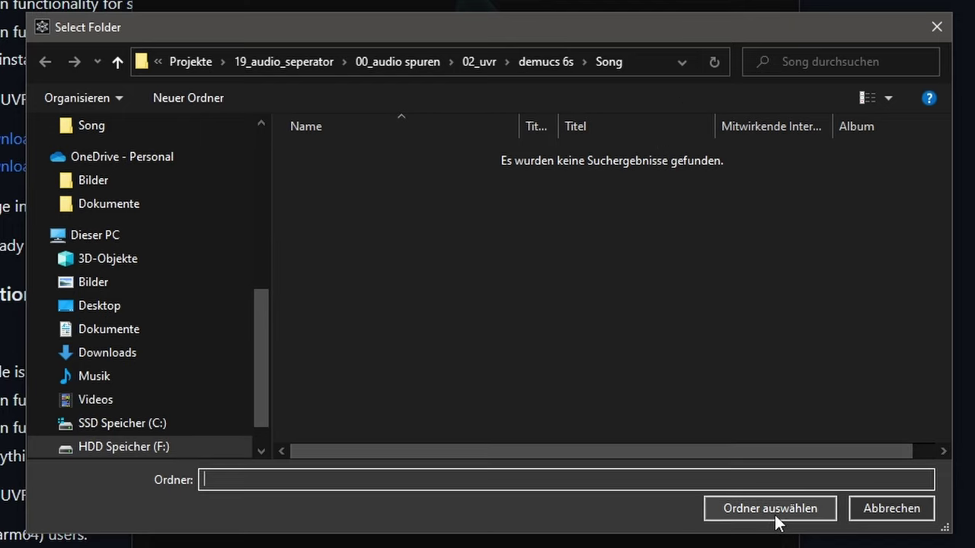
pyautogui.click(467, 266)
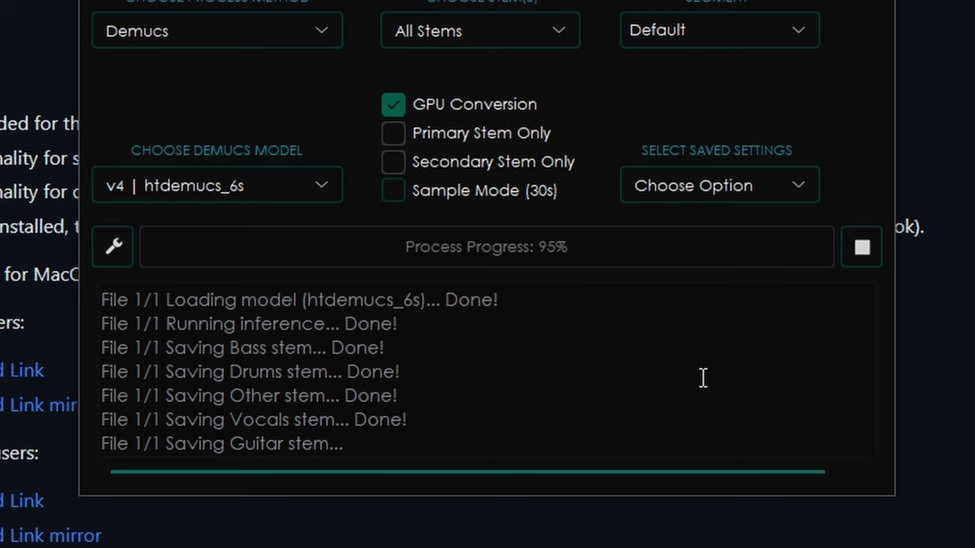
pyautogui.click(862, 226)
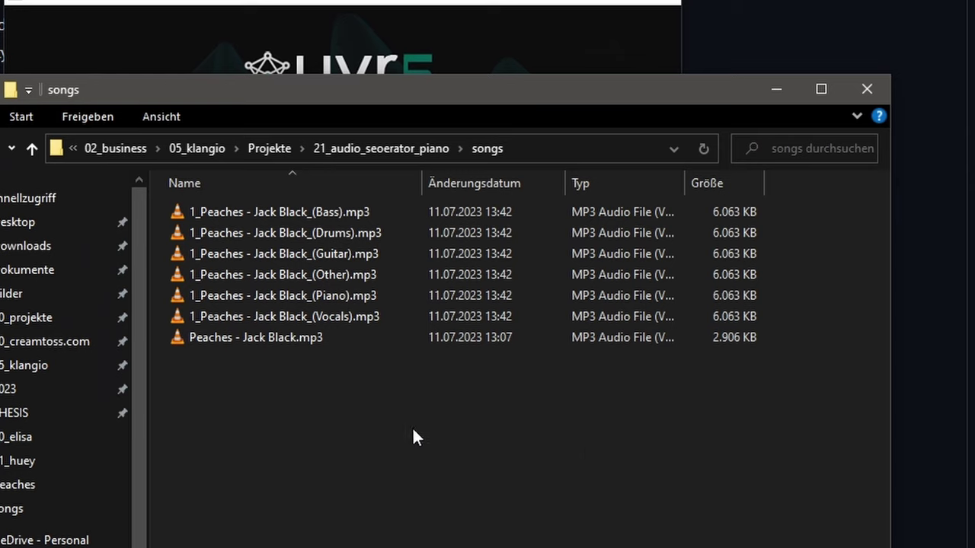
# Import the six stem MP3s into REAPER as separate tracks and solo only the Piano track
pyautogui.moveTo(431, 424); pyautogui.dragTo(398, 255)
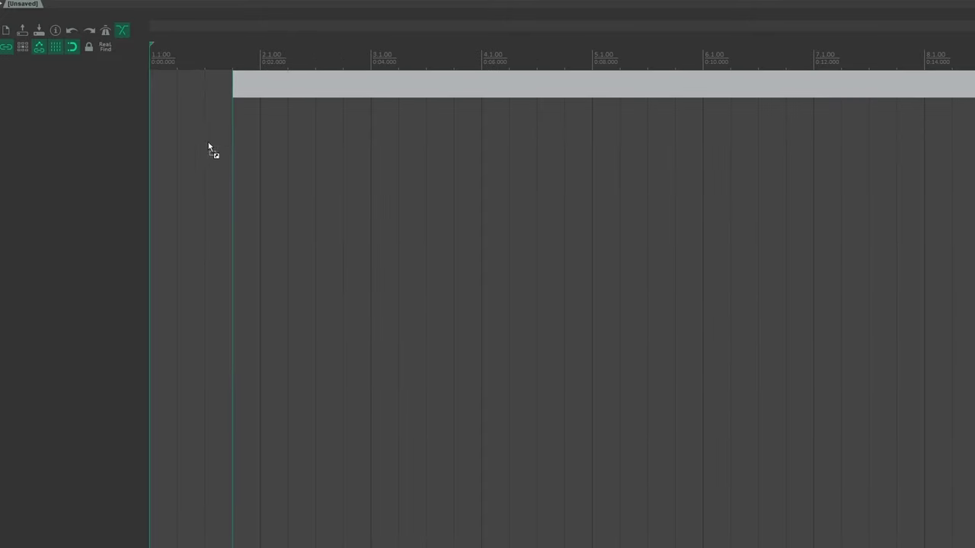
pyautogui.moveTo(209, 150); pyautogui.dragTo(161, 132)
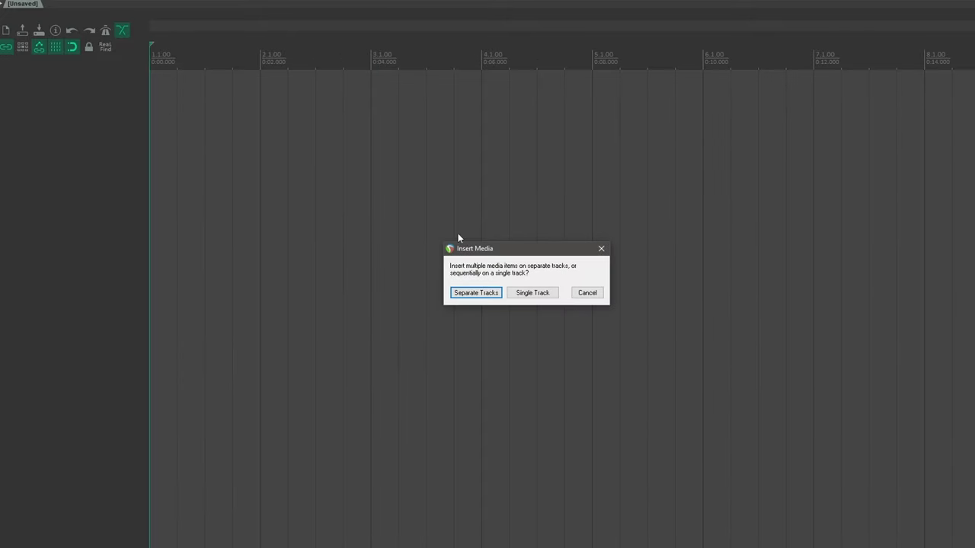
pyautogui.click(488, 298)
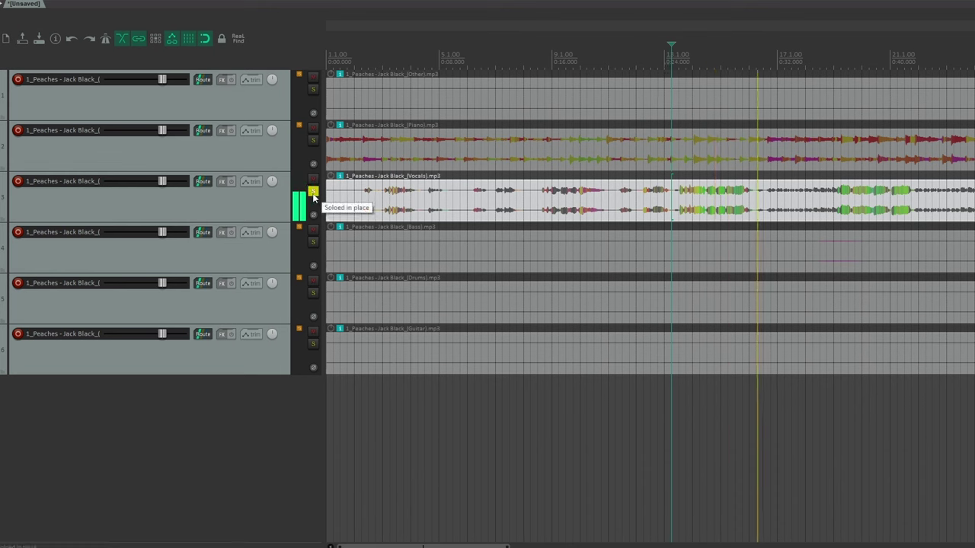
pyautogui.click(313, 140)
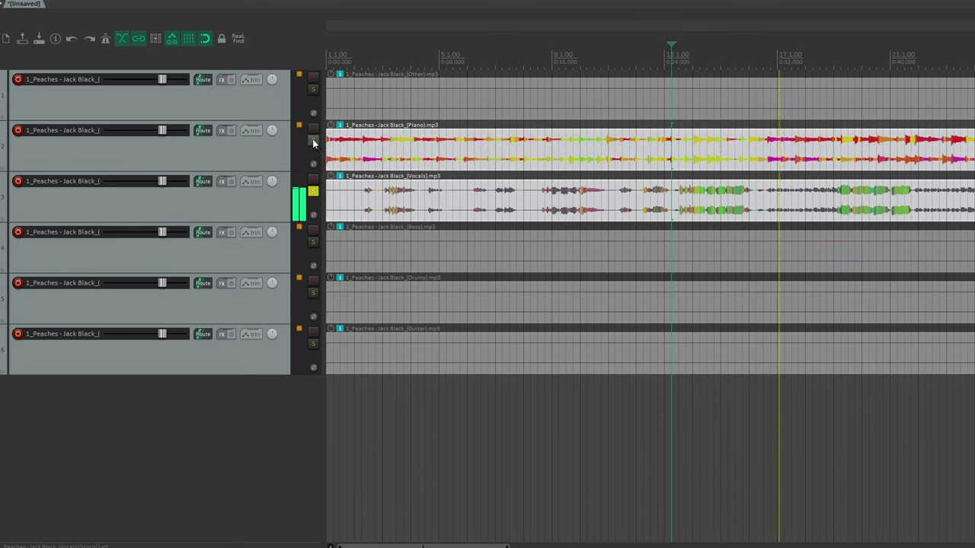
pyautogui.click(311, 191)
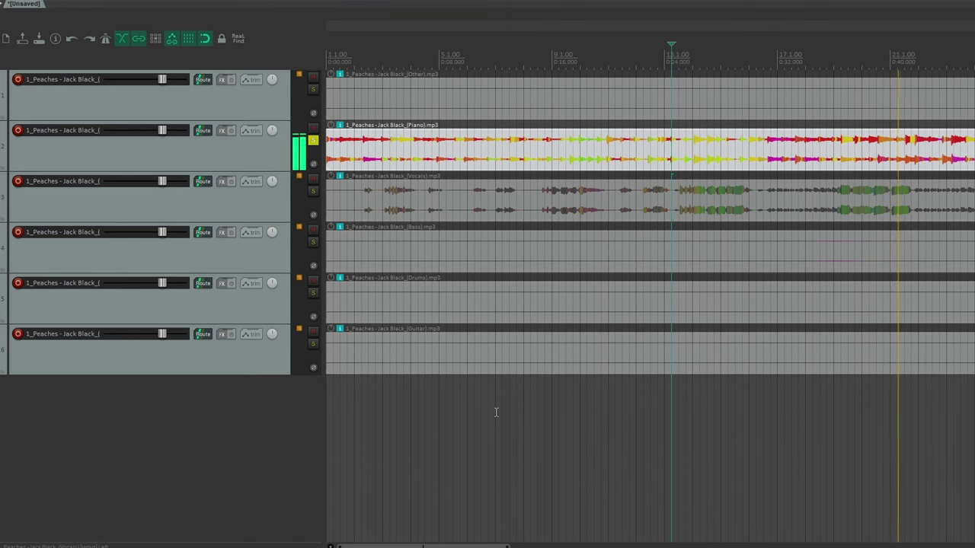
pyautogui.scroll(3, 907, 380)
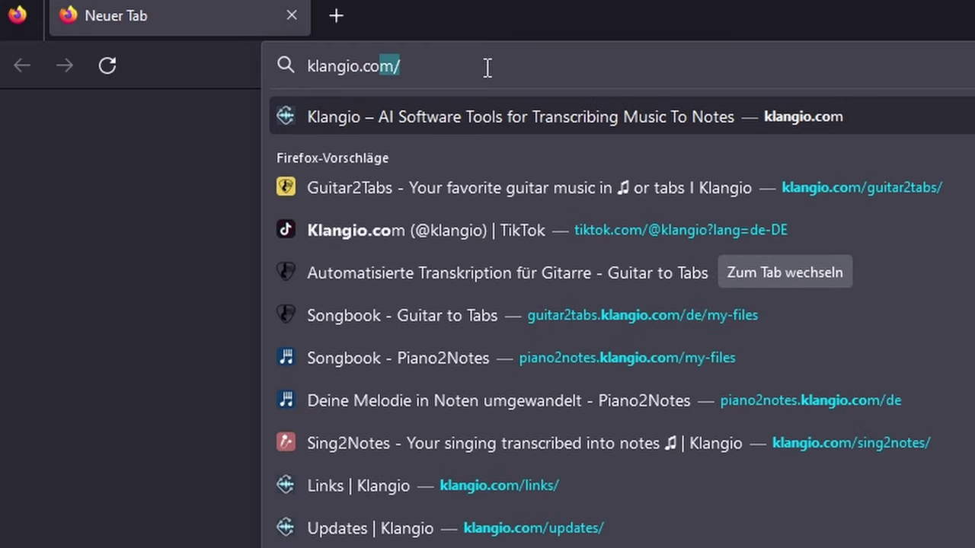
# Open klangio.com's Piano2Notes and upload the Piano stem MP3
pyautogui.press('Return')
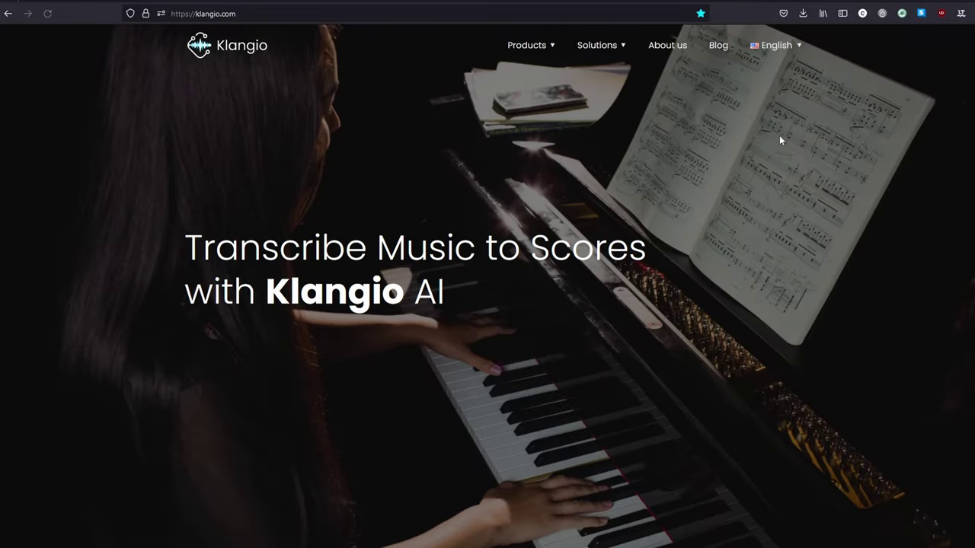
pyautogui.moveTo(531, 53)
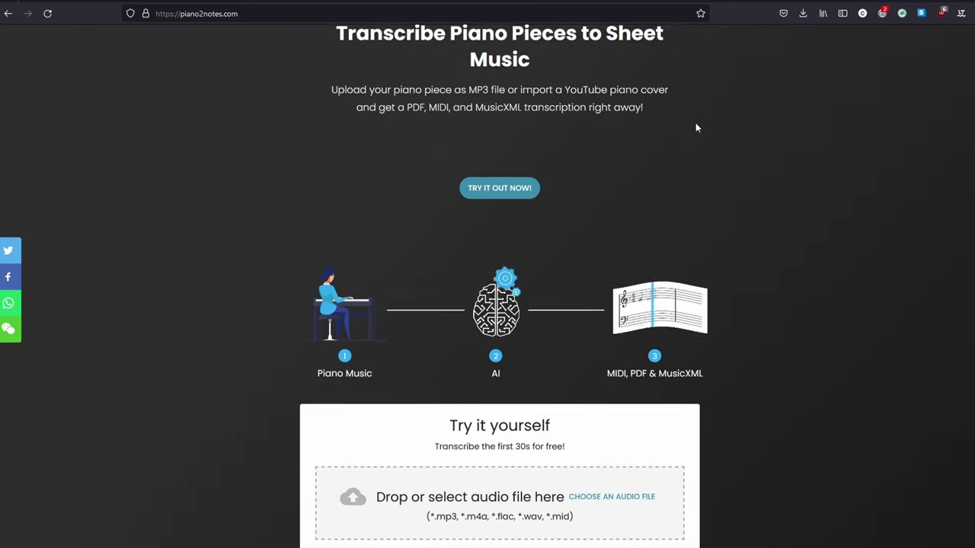
pyautogui.hotkey('alt', 'Tab')
pyautogui.moveTo(935, 272); pyautogui.dragTo(509, 279)
# Title the piece 'Peaches' with the artist as author, accept the terms, and transcribe
pyautogui.moveTo(535, 248); pyautogui.dragTo(290, 238)
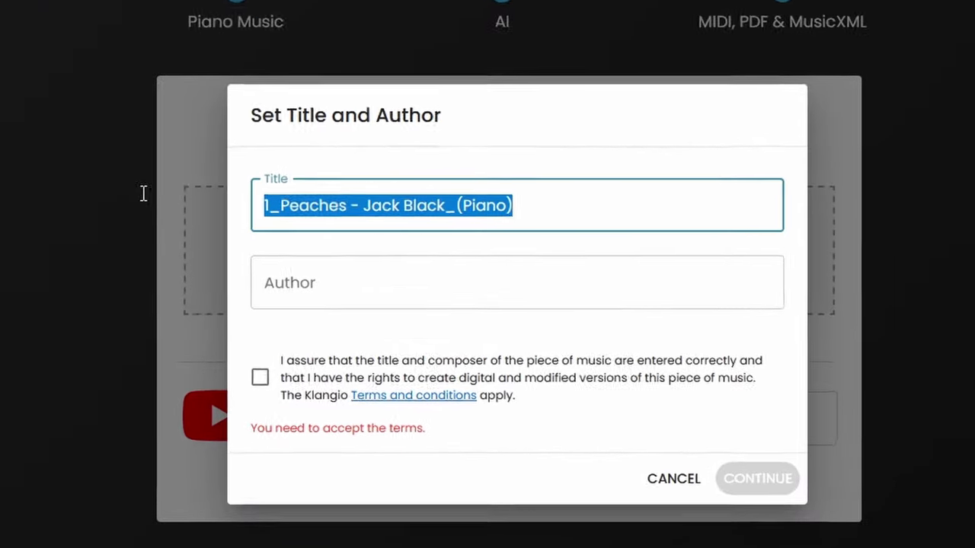
pyautogui.write('Peaches')
pyautogui.click(442, 290)
pyautogui.write('Jack')
pyautogui.write(' Black')
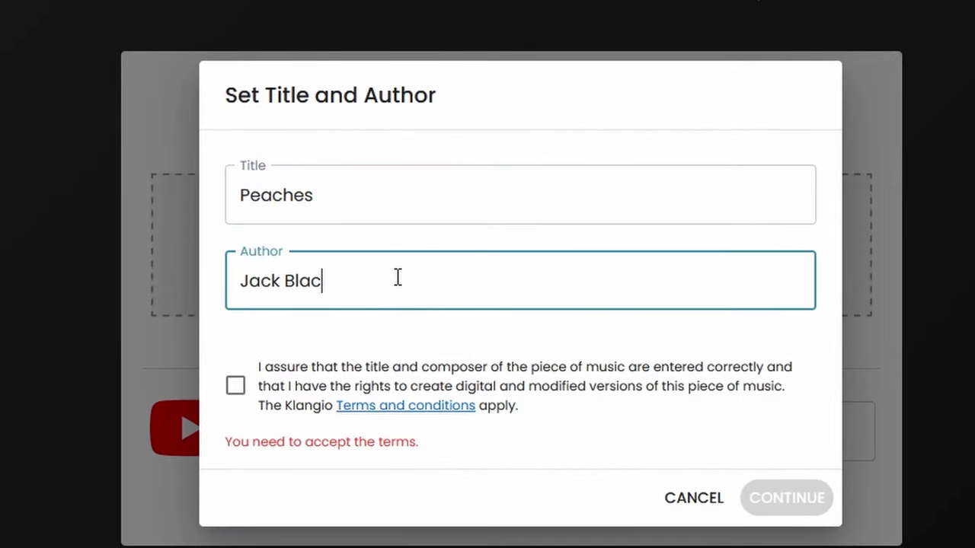
pyautogui.click(235, 386)
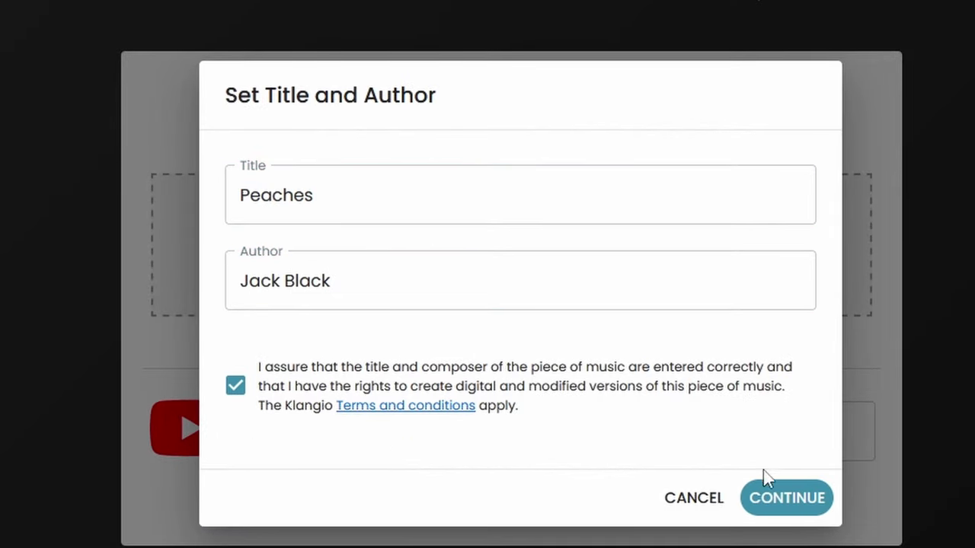
pyautogui.click(791, 499)
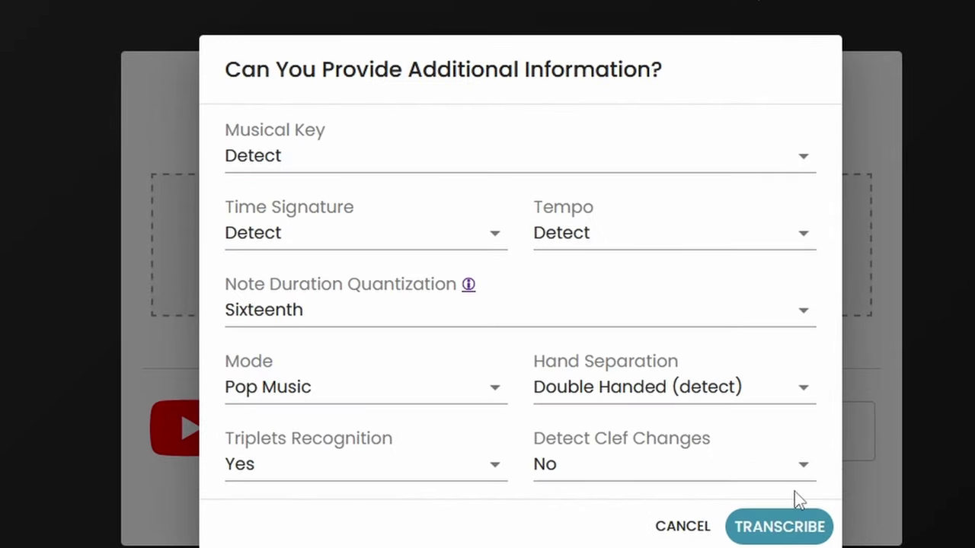
pyautogui.click(806, 535)
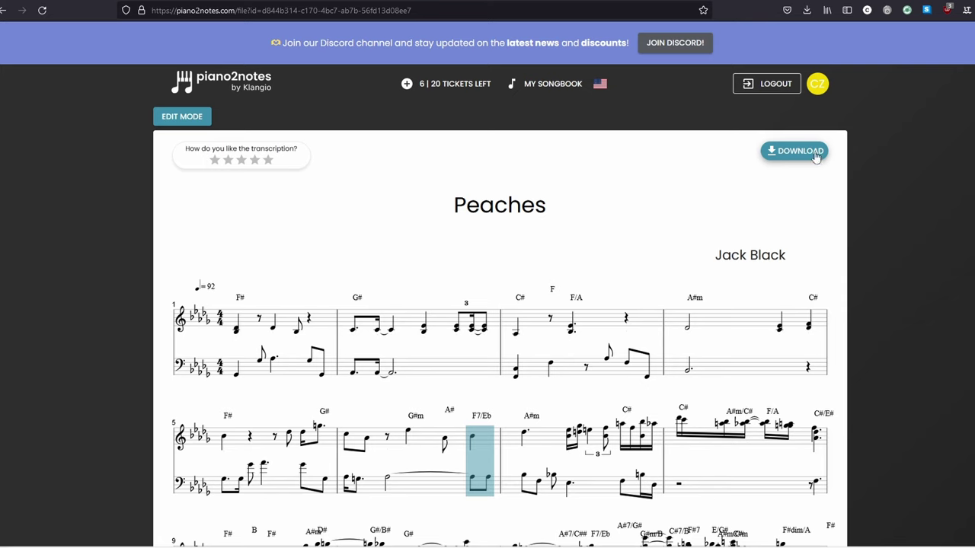
# Export the Peaches score as a PDF
pyautogui.click(811, 153)
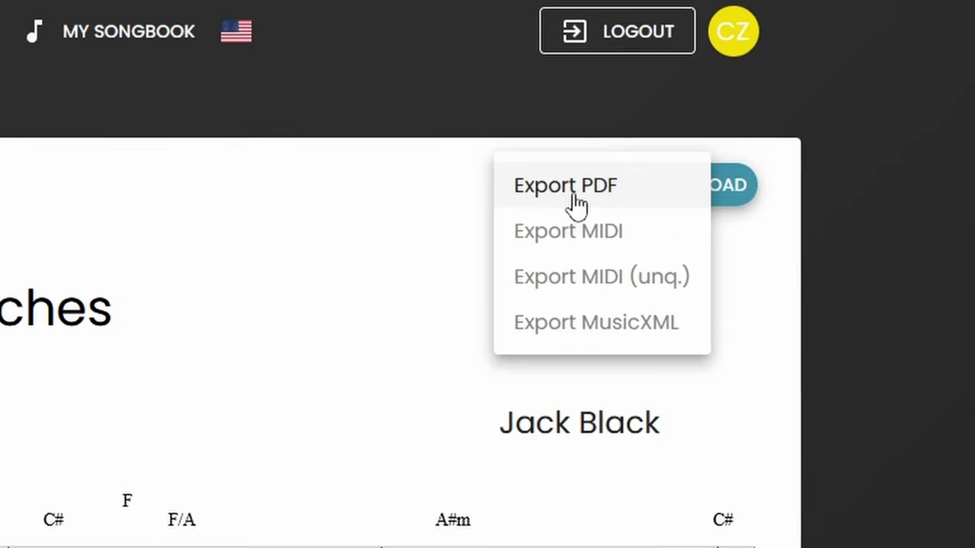
pyautogui.click(748, 157)
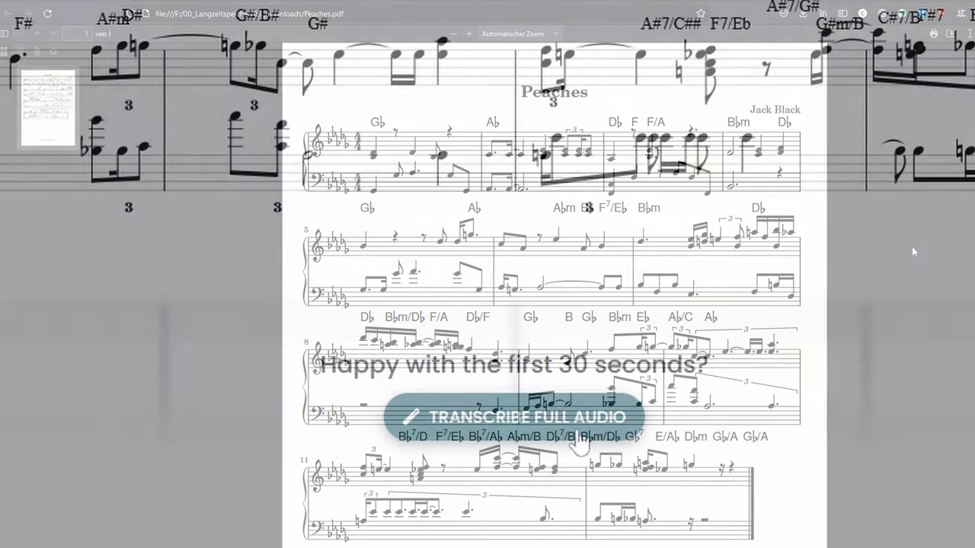
# Scroll back up through the Peaches score in Piano2Notes
pyautogui.scroll(2, 512, 431)
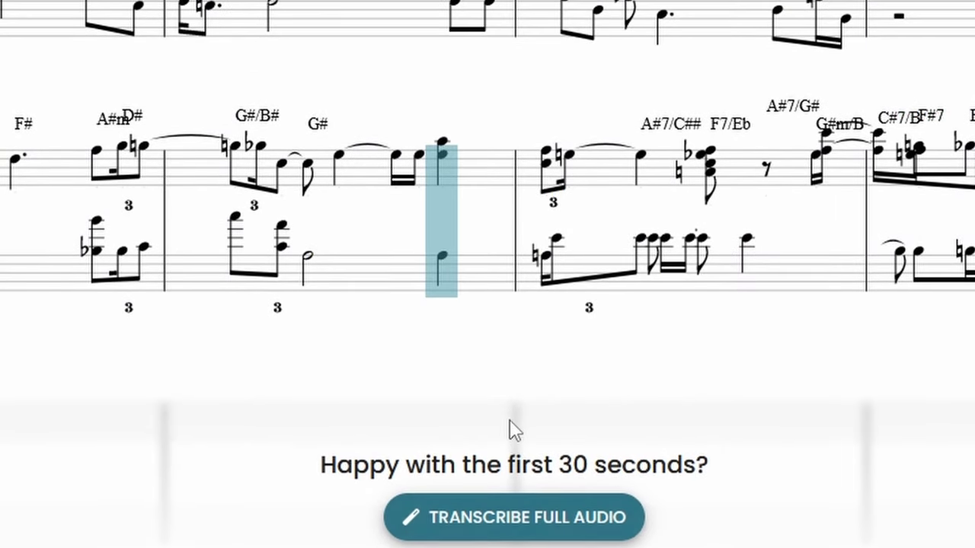